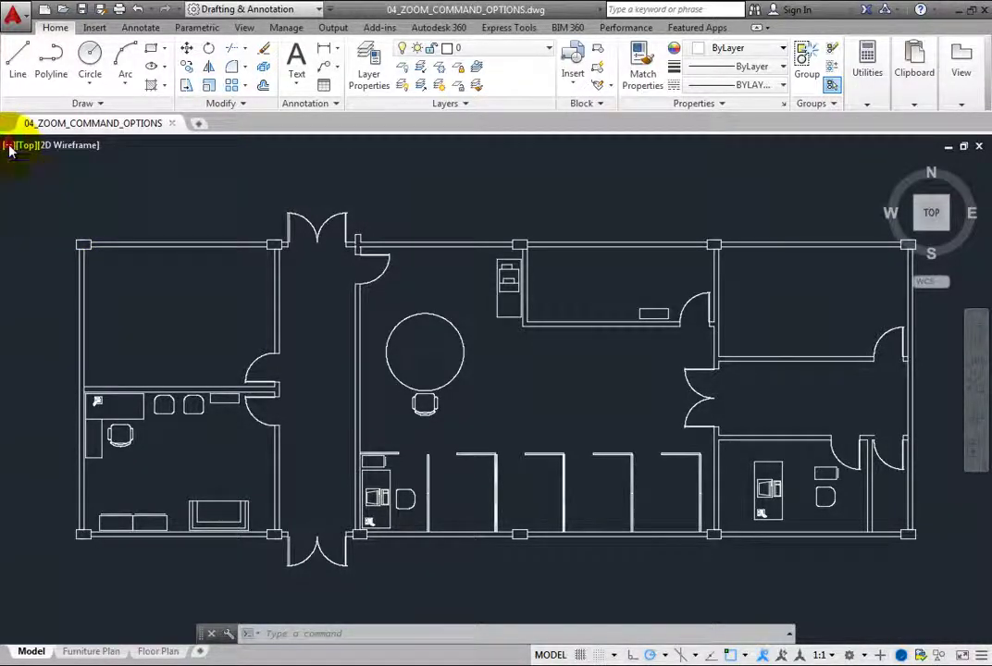
- Split the model space into two side-by-side viewports with the Two: Vertical configuration
{"action": "left_click", "coordinate": [8, 145]}
{"action": "mouse_move", "coordinate": [109, 185]}
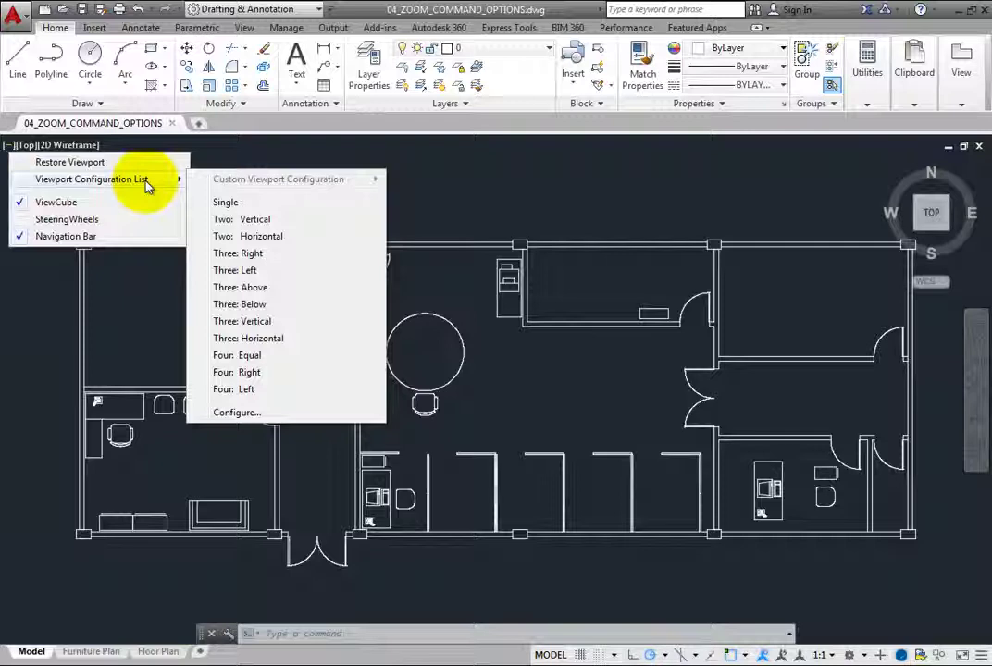
{"action": "left_click", "coordinate": [243, 28]}
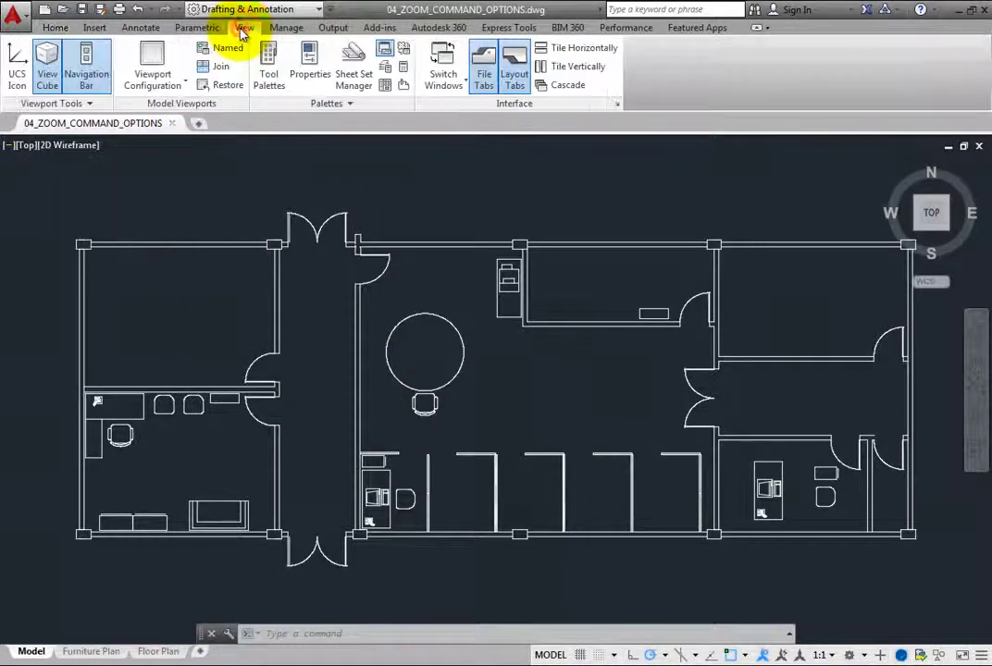
{"action": "left_click", "coordinate": [189, 89]}
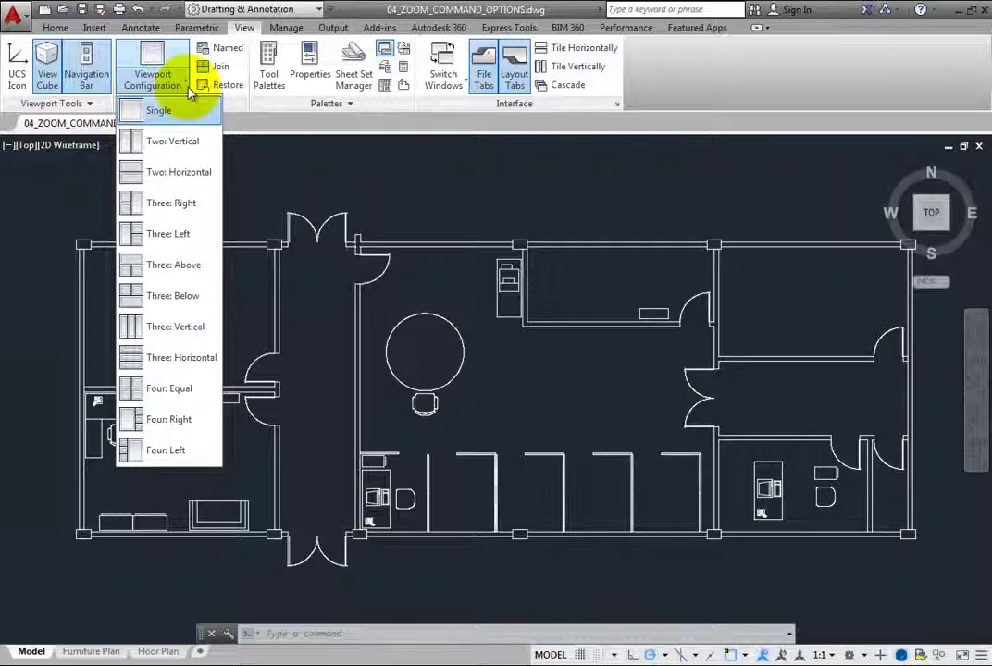
{"action": "left_click", "coordinate": [183, 143]}
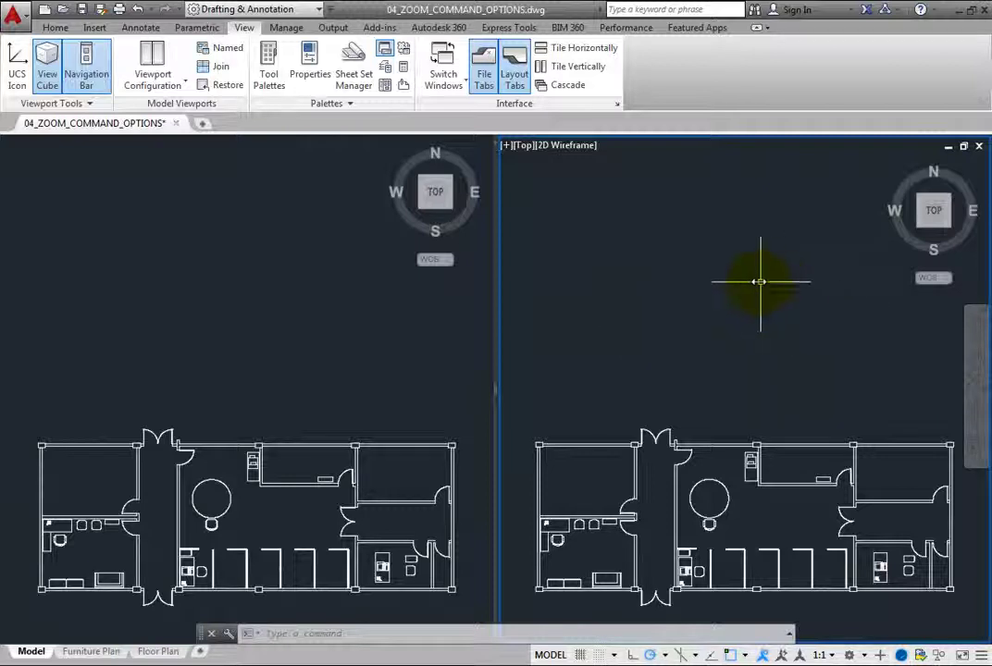
- In the left viewport, delete the guest chair nearest the door in the plan's lower-left office
{"action": "left_click", "coordinate": [236, 313]}
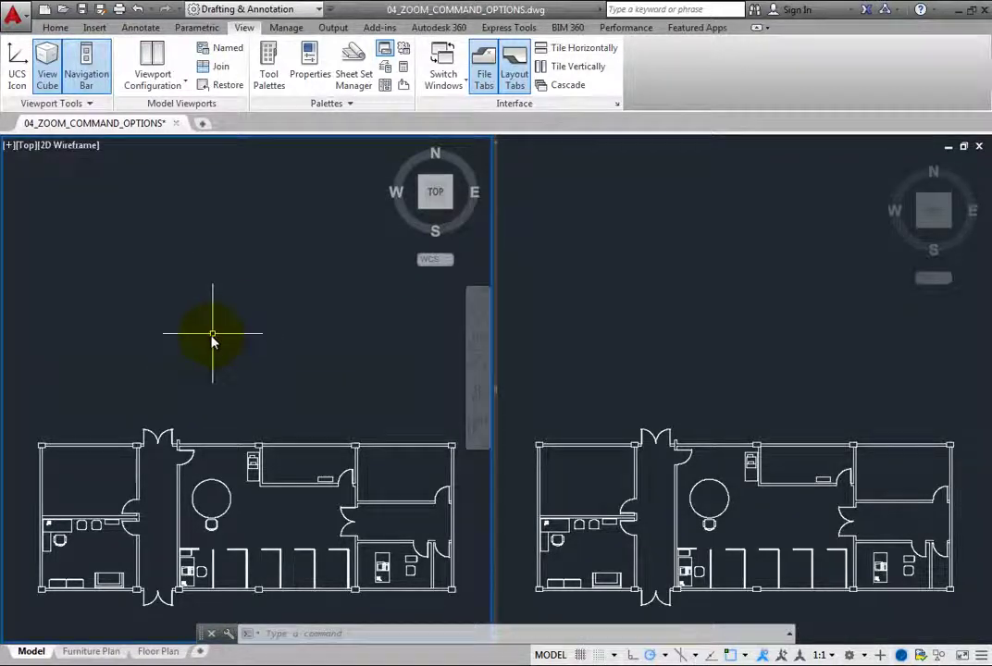
{"action": "scroll", "coordinate": [90, 603], "scroll_direction": "up", "scroll_amount": 8}
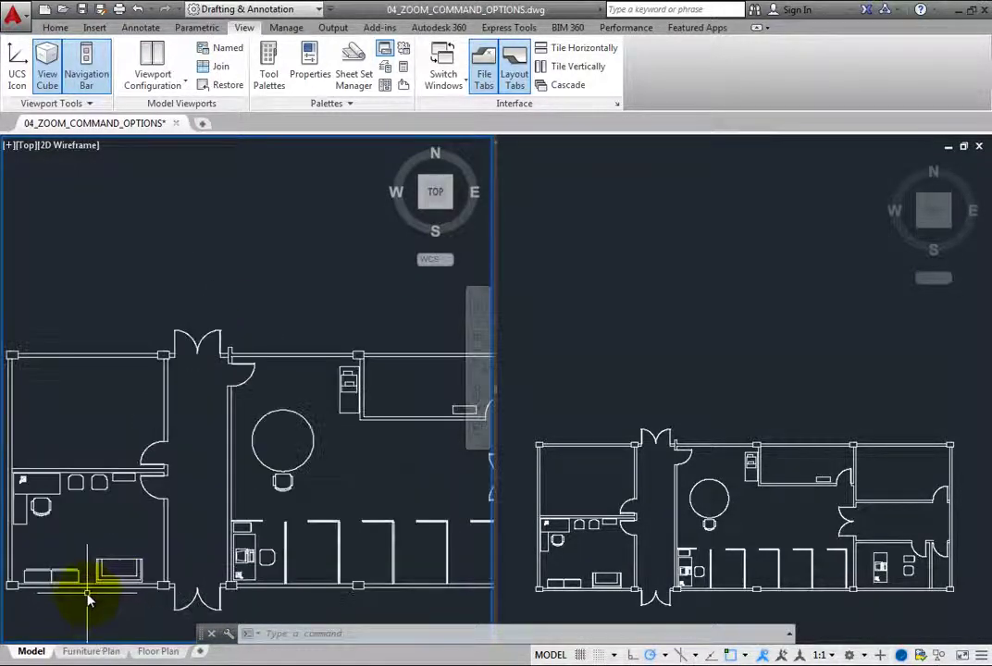
{"action": "mouse_move", "coordinate": [224, 425]}
{"action": "middle_mouse_down"}
{"action": "mouse_move", "coordinate": [228, 412]}
{"action": "mouse_move", "coordinate": [217, 412]}
{"action": "middle_mouse_up"}
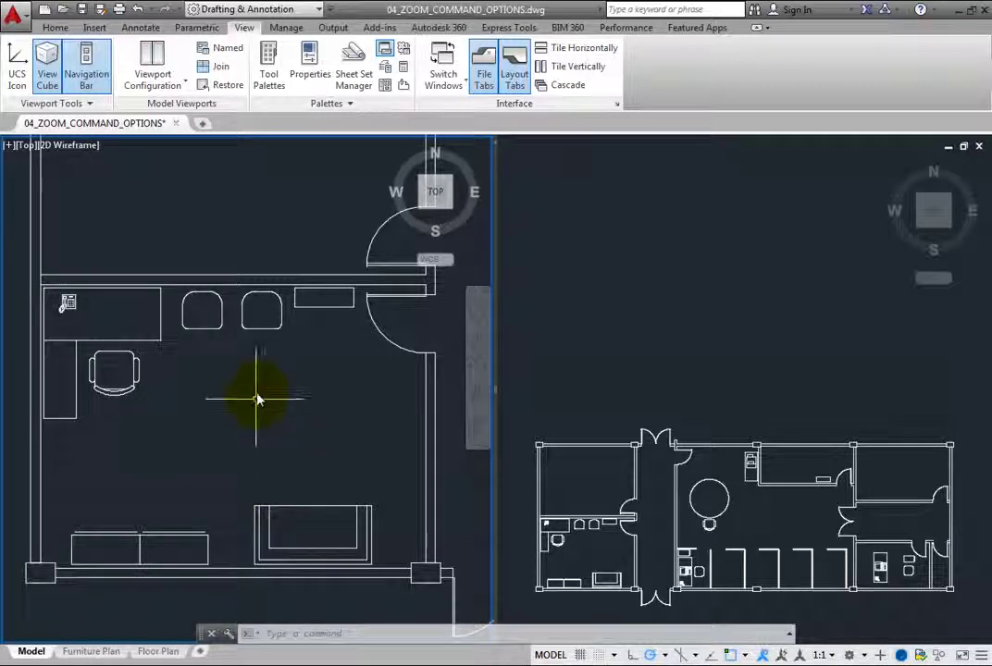
{"action": "left_click", "coordinate": [262, 332]}
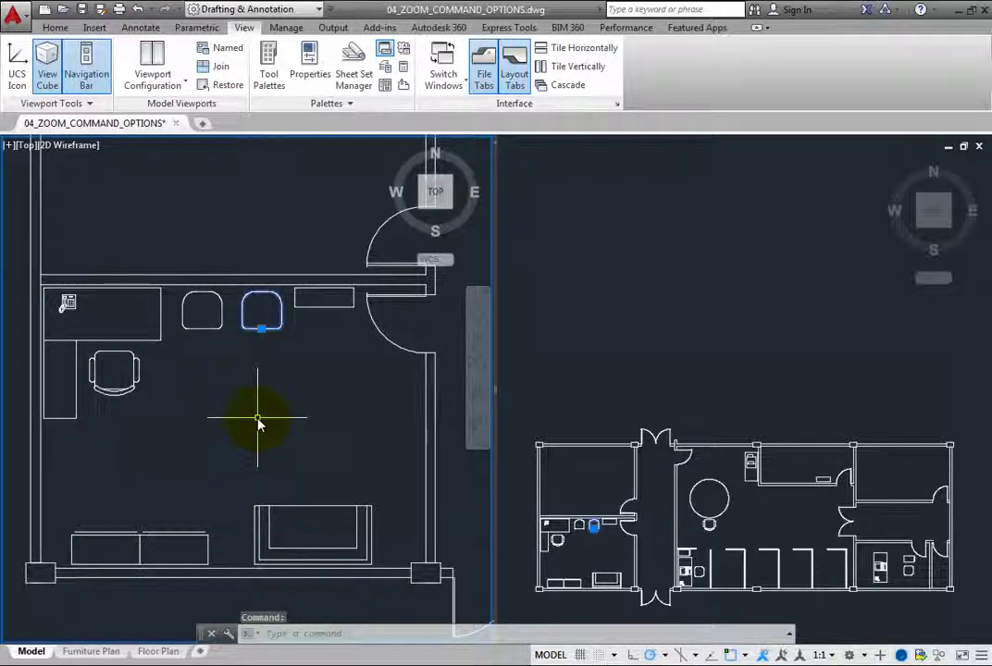
{"action": "key", "text": "Delete"}
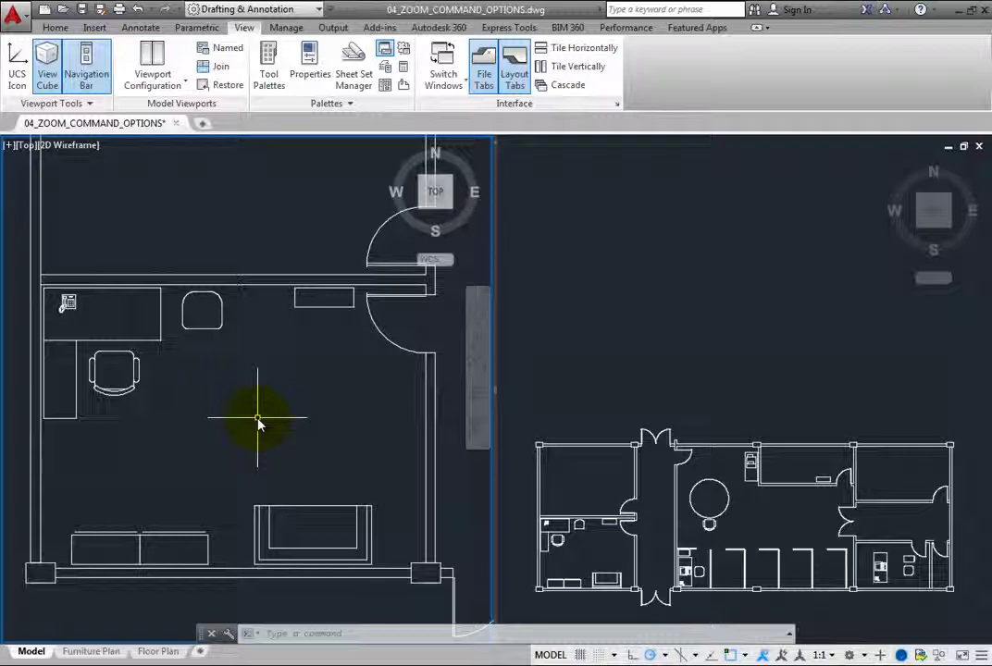
- Copy the sofa from the lower-left office across viewports into the plan's upper-right room, using its upper-left corner as base point
{"action": "left_click", "coordinate": [687, 379]}
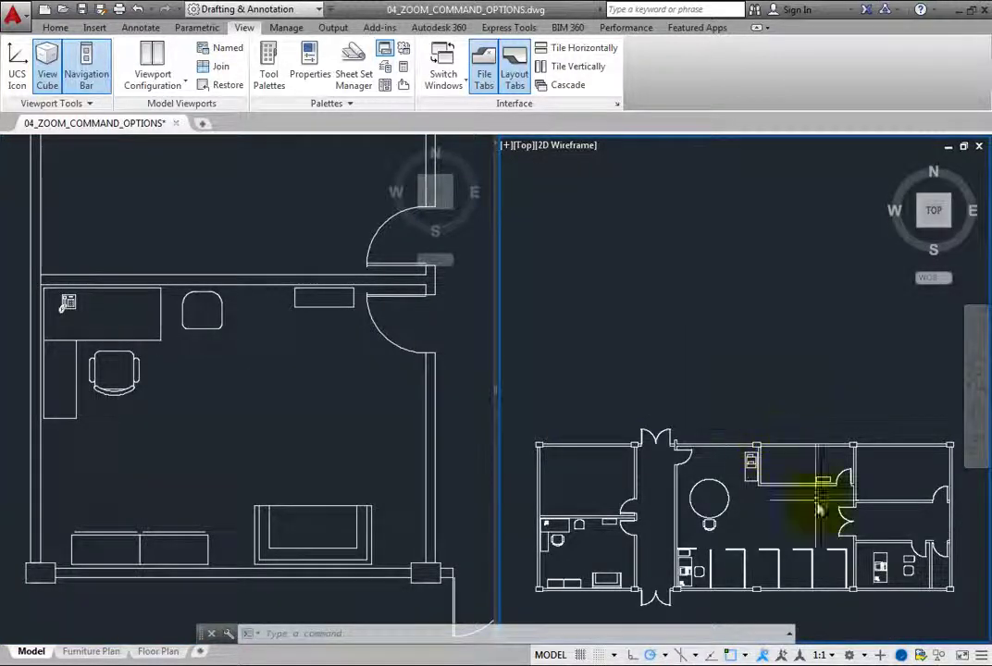
{"action": "scroll", "coordinate": [905, 524], "scroll_direction": "up", "scroll_amount": 4}
{"action": "middle_click_drag", "start_coordinate": [908, 523], "coordinate": [755, 514]}
{"action": "scroll", "coordinate": [754, 513], "scroll_direction": "up", "scroll_amount": 2}
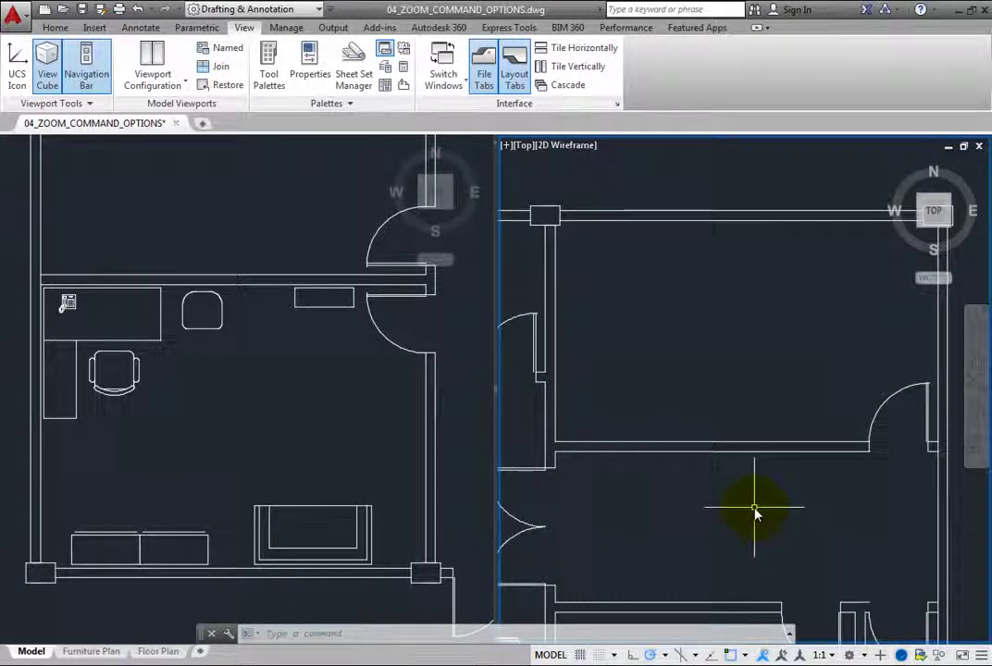
{"action": "left_click", "coordinate": [258, 409]}
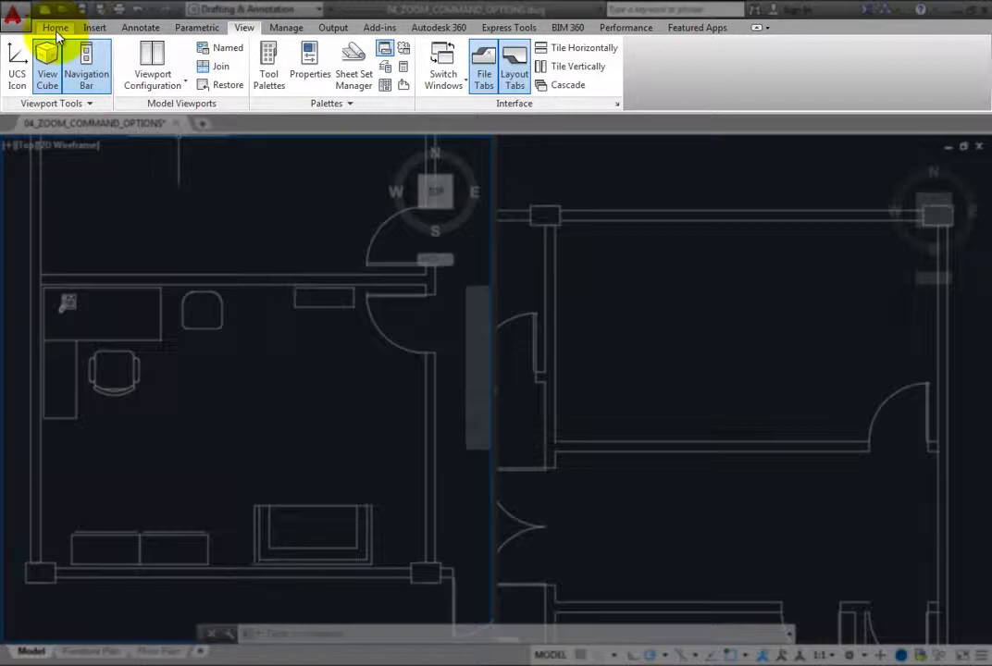
{"action": "left_click", "coordinate": [56, 29]}
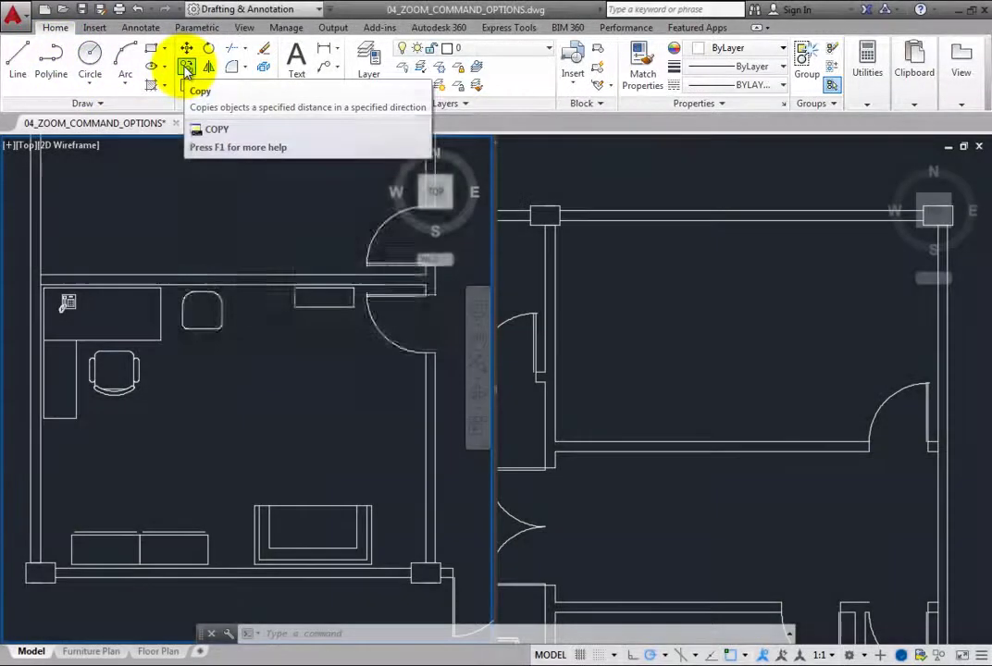
{"action": "left_click", "coordinate": [186, 69]}
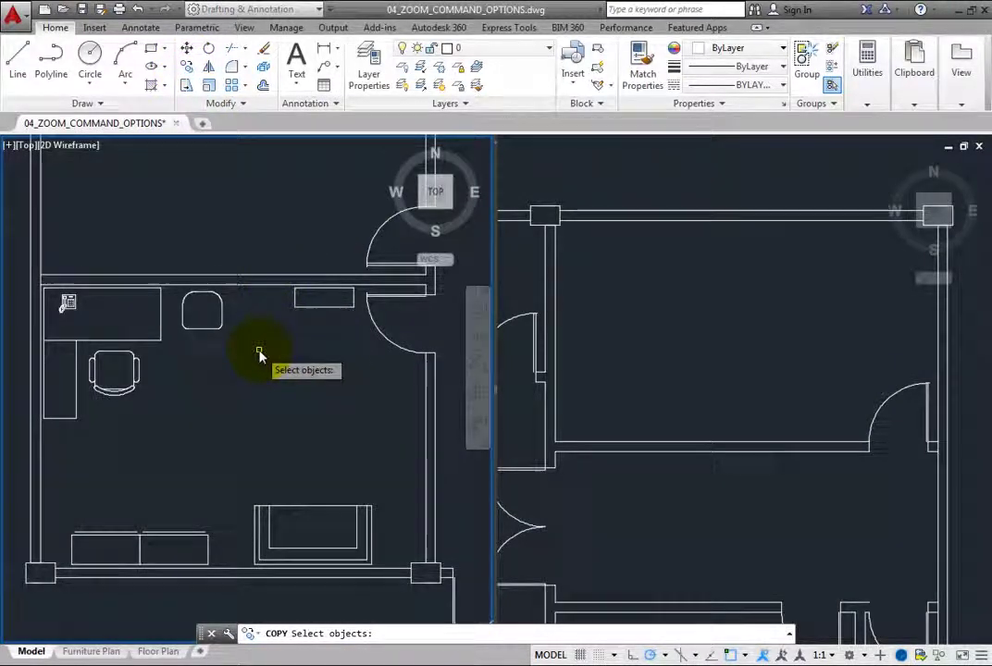
{"action": "left_click", "coordinate": [300, 514]}
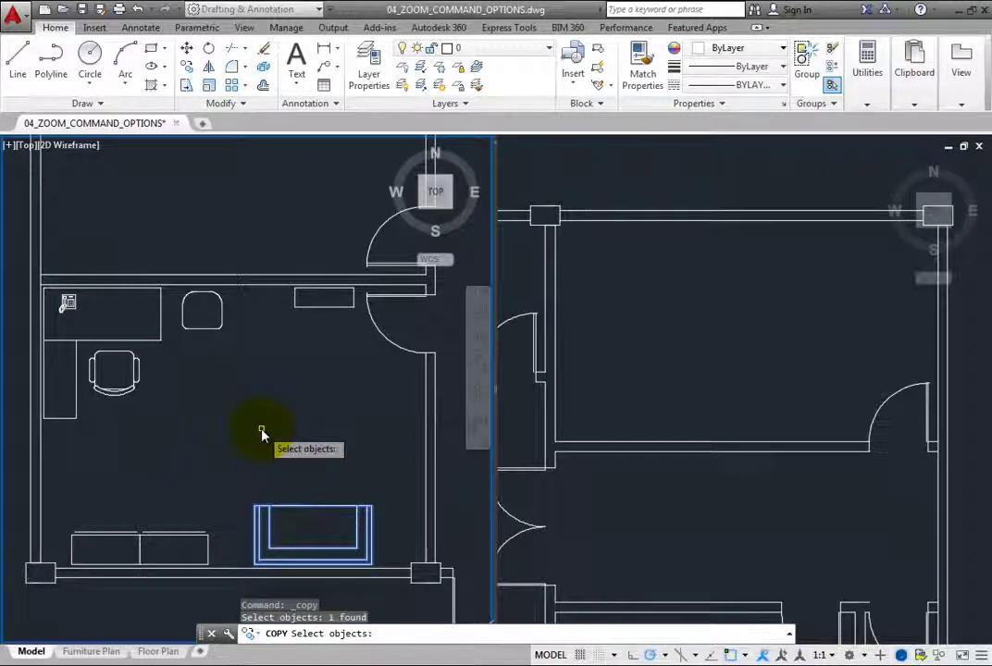
{"action": "key", "text": "Return"}
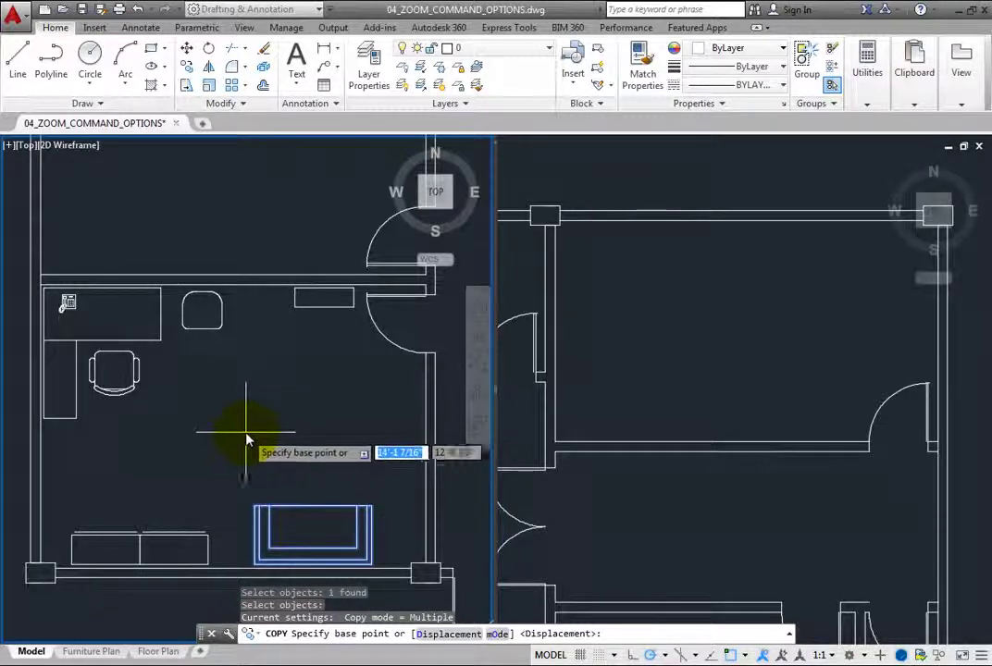
{"action": "left_click", "coordinate": [253, 514]}
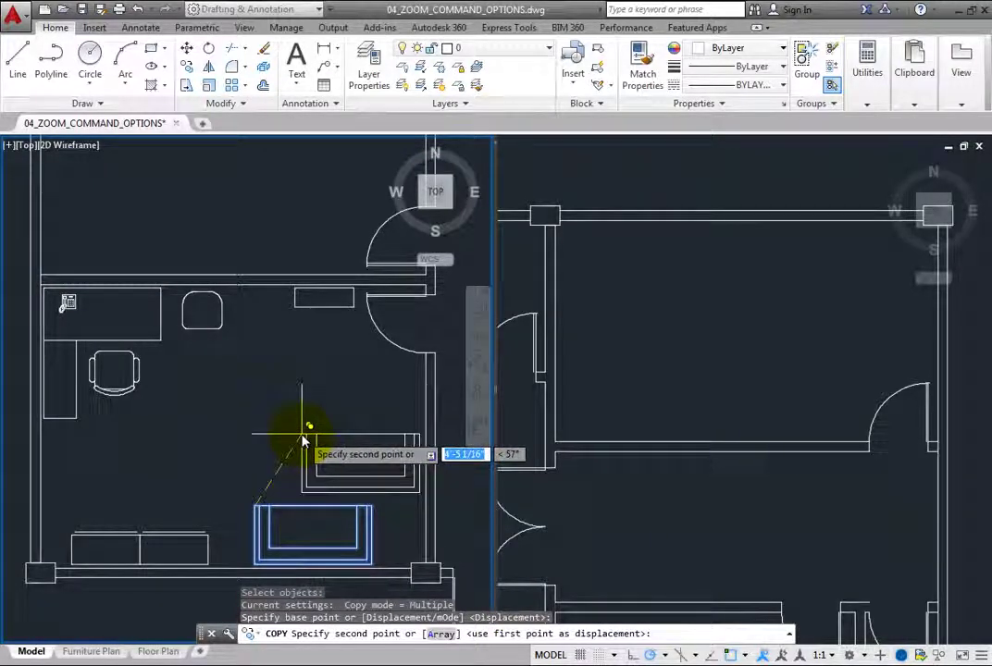
{"action": "left_click", "coordinate": [611, 374]}
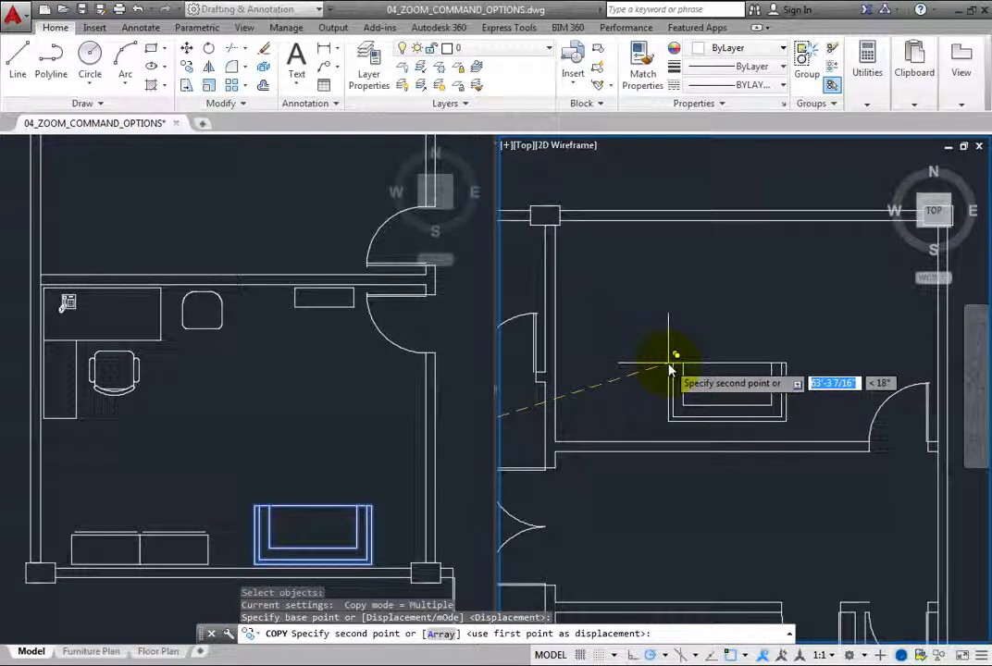
{"action": "left_click", "coordinate": [618, 379]}
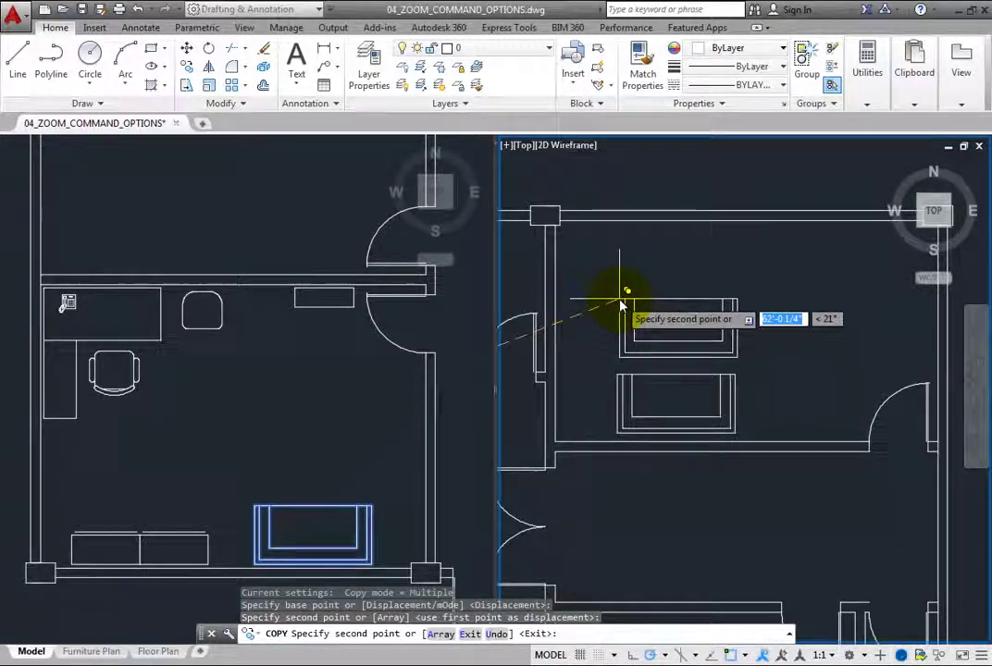
{"action": "key", "text": "Return"}
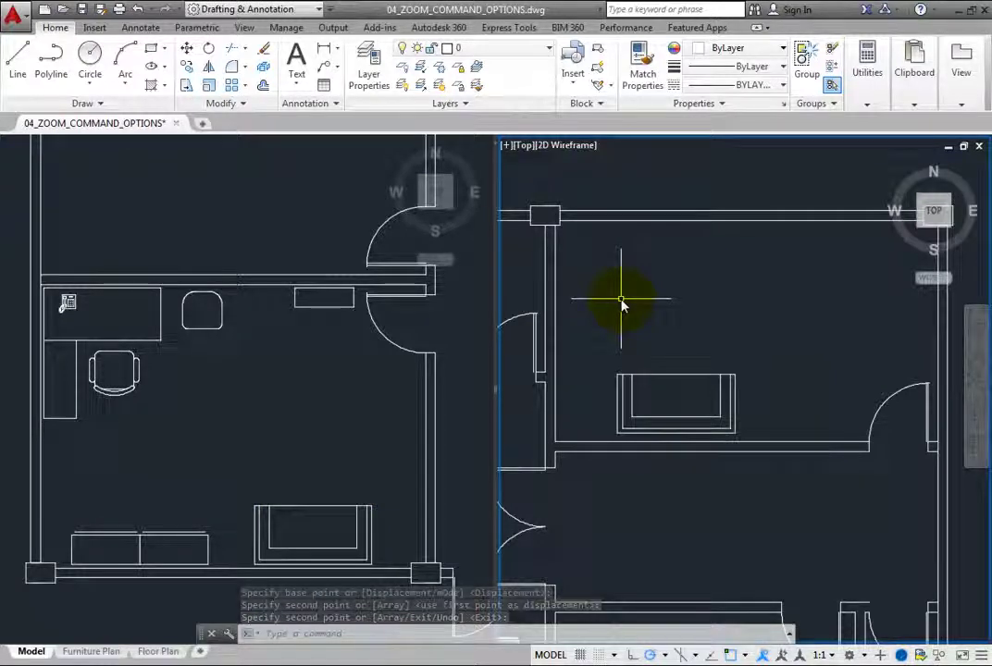
- Fit the whole floor plan in the right viewport, maximize that viewport, and restore the two-viewport layout
{"action": "middle_click", "coordinate": [622, 306]}
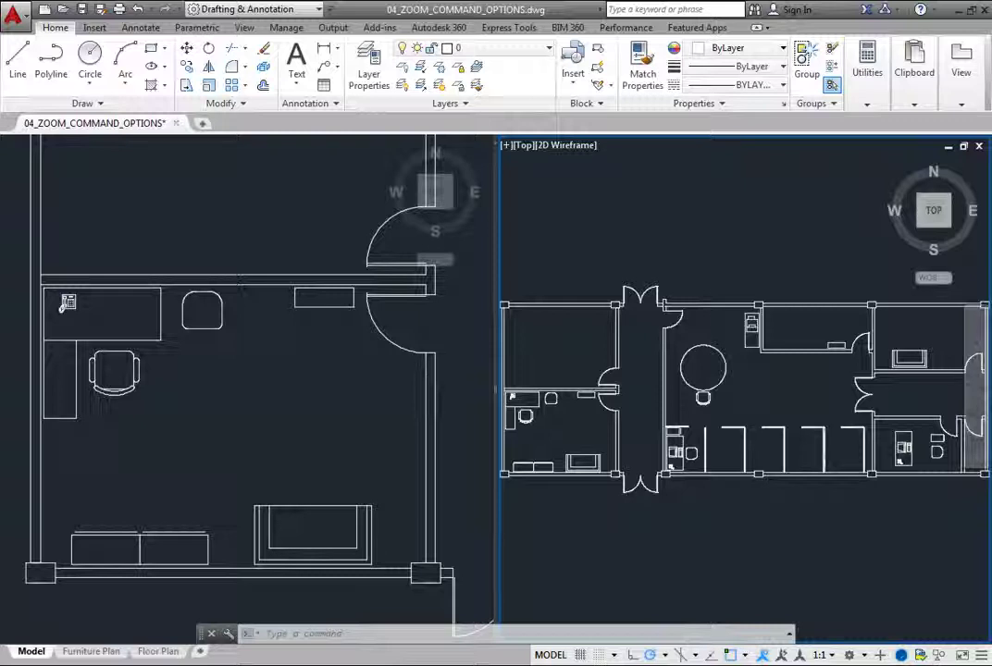
{"action": "left_click", "coordinate": [506, 148]}
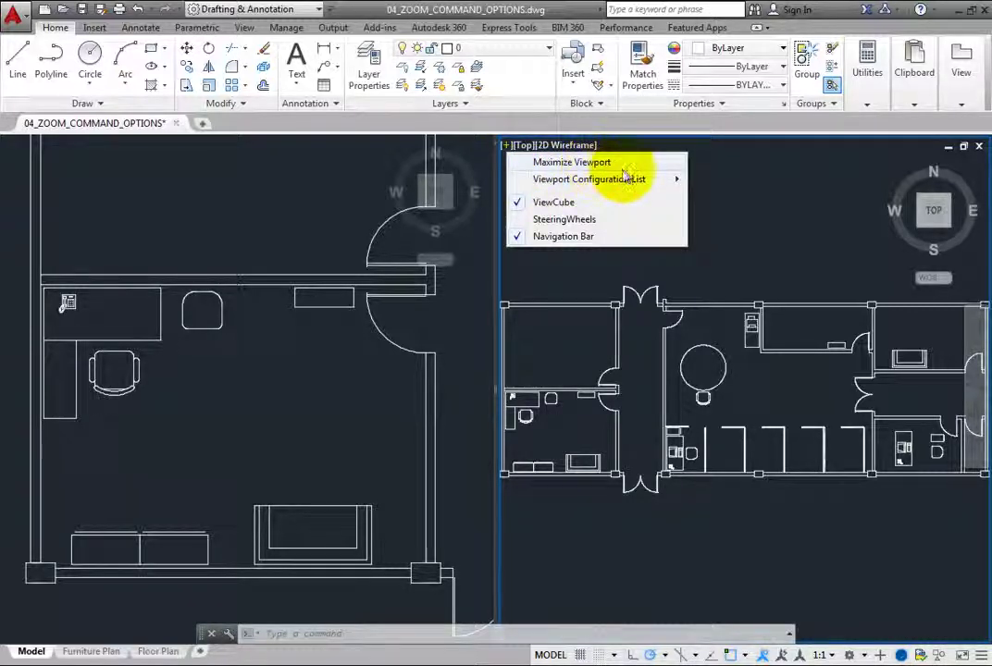
{"action": "mouse_move", "coordinate": [645, 183]}
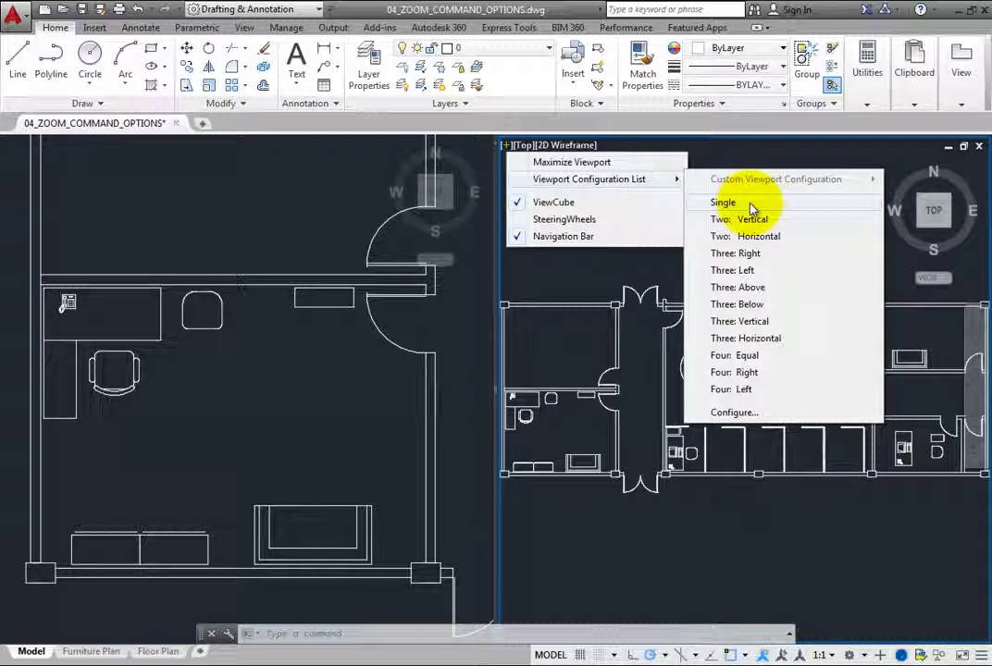
{"action": "left_click", "coordinate": [595, 165]}
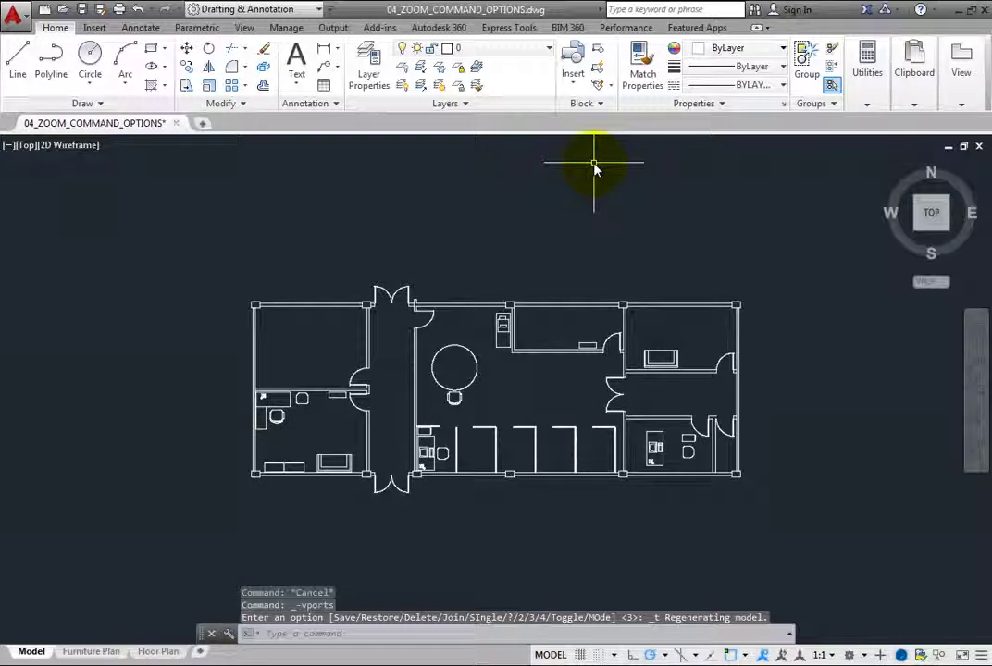
{"action": "left_click", "coordinate": [9, 148]}
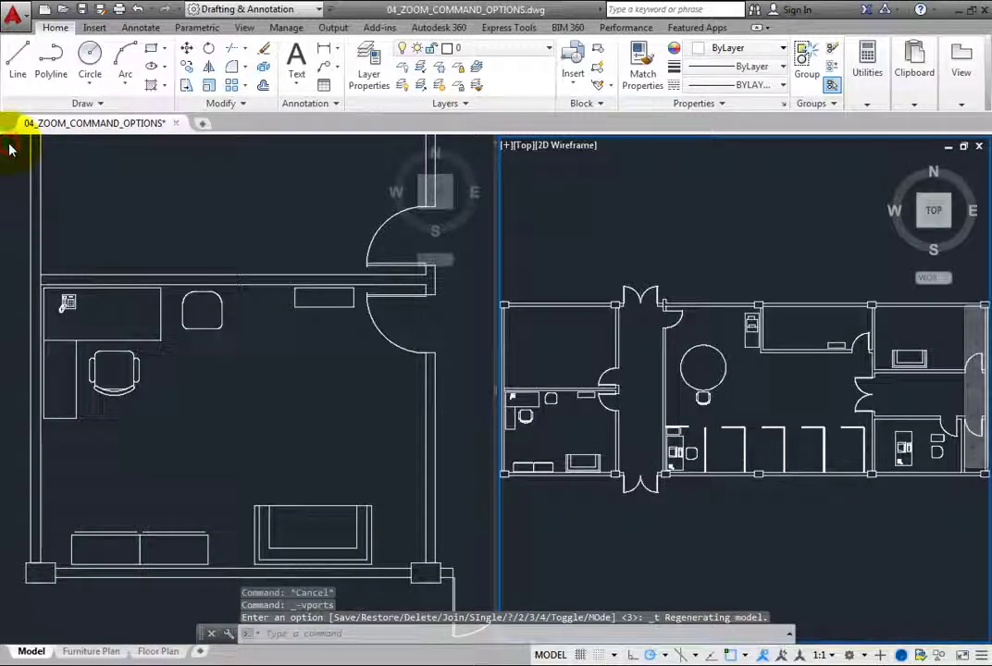
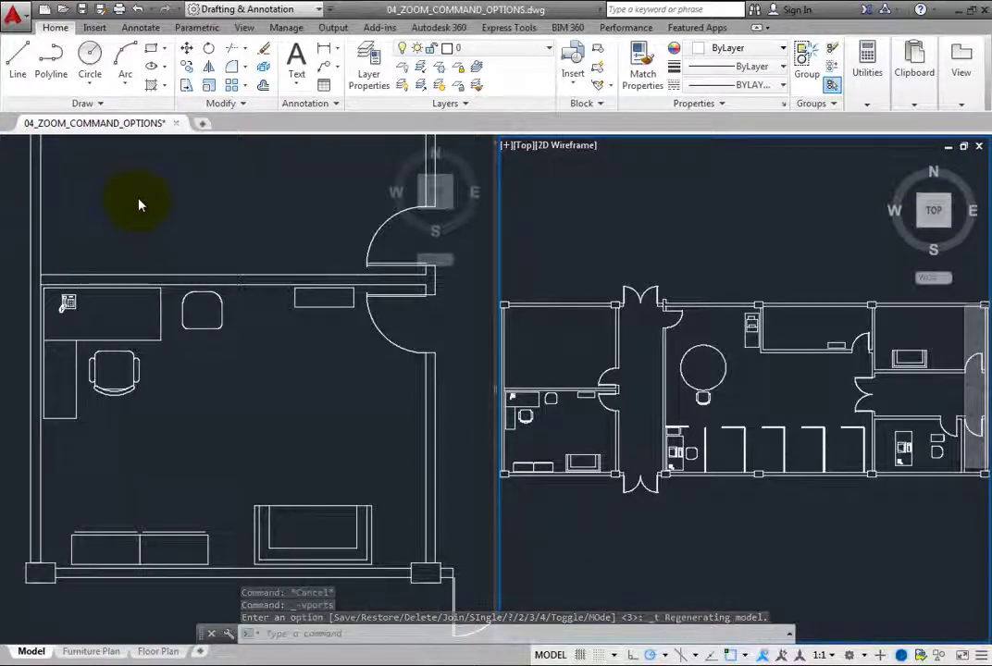
- Toggle the whole-plan viewport twice between maximized and the two-viewport layout with the Restore command
{"action": "left_click", "coordinate": [245, 28]}
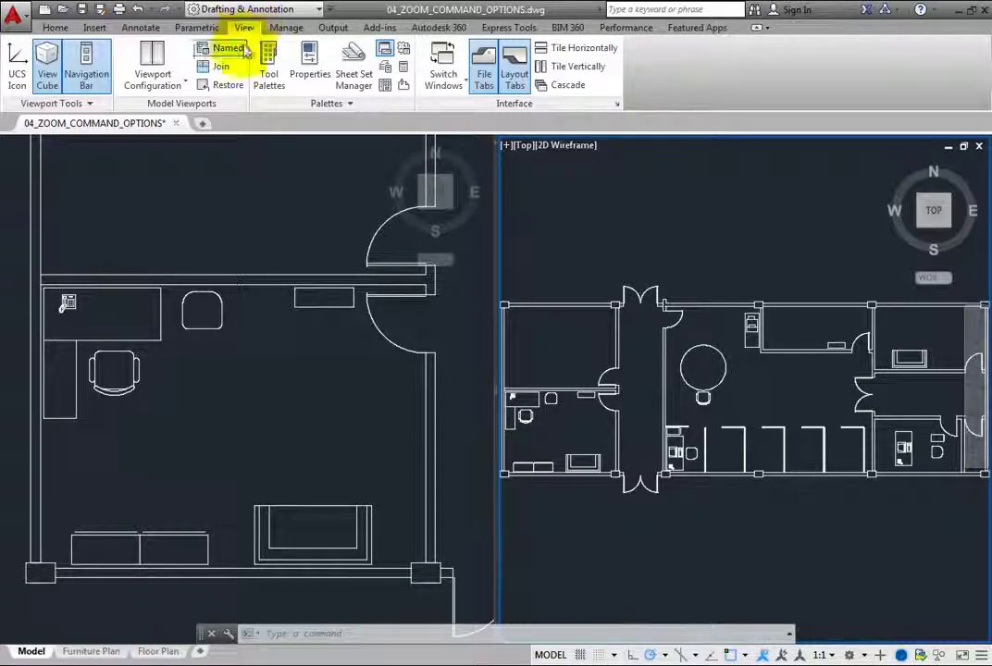
{"action": "left_click", "coordinate": [184, 84]}
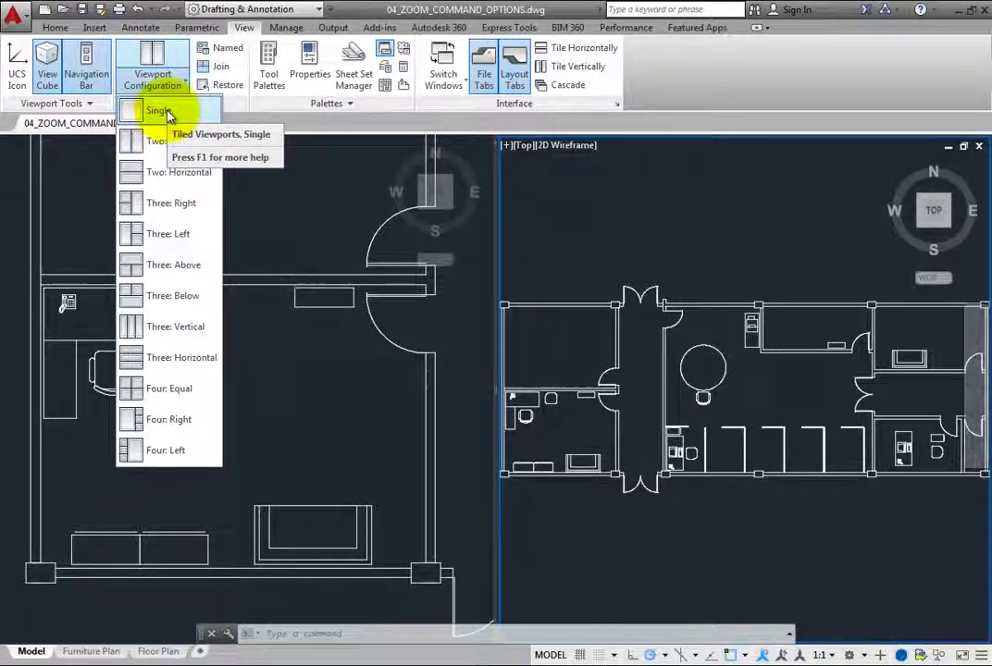
{"action": "left_click", "coordinate": [226, 86]}
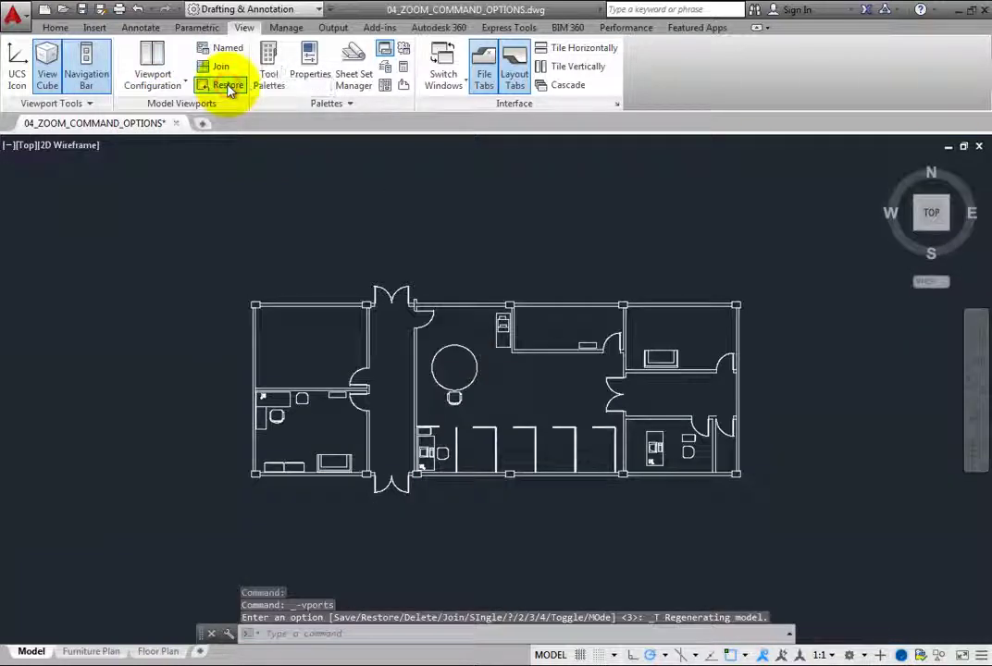
{"action": "left_click", "coordinate": [227, 86]}
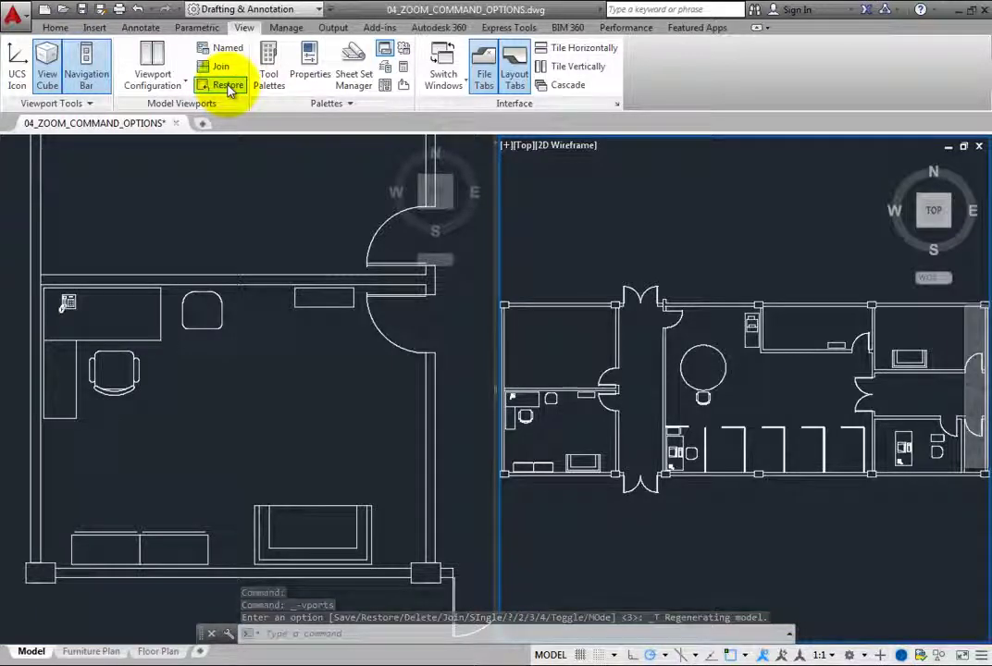
{"action": "left_click", "coordinate": [227, 86]}
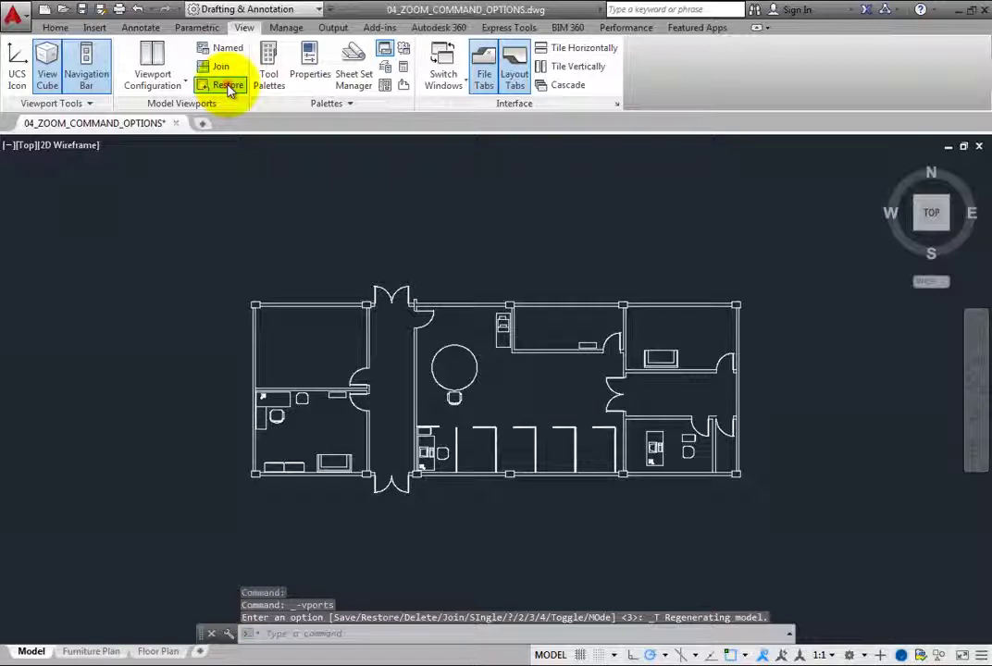
{"action": "left_click", "coordinate": [227, 86]}
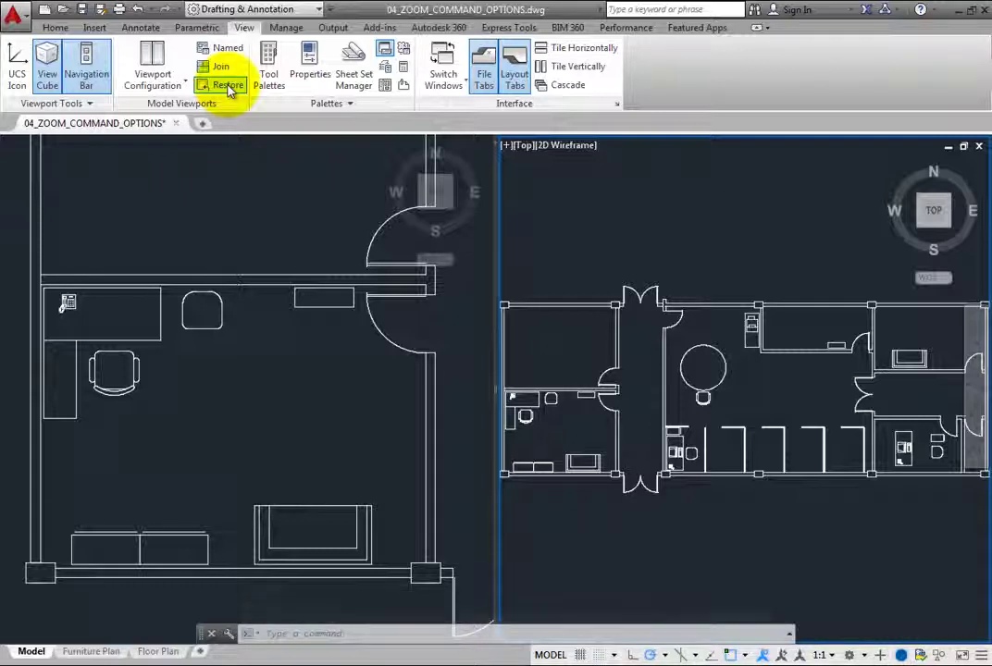
- Activate the viewport showing the lower-left office and maximize it, toggling back to the two-viewport layout once in between
{"action": "left_click", "coordinate": [126, 211]}
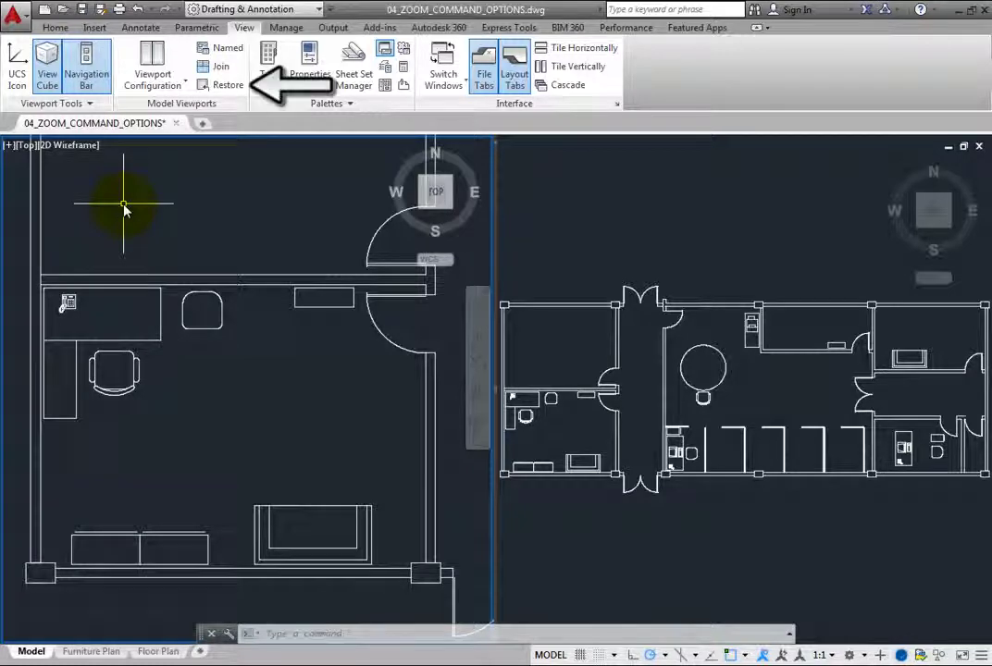
{"action": "left_click", "coordinate": [226, 85]}
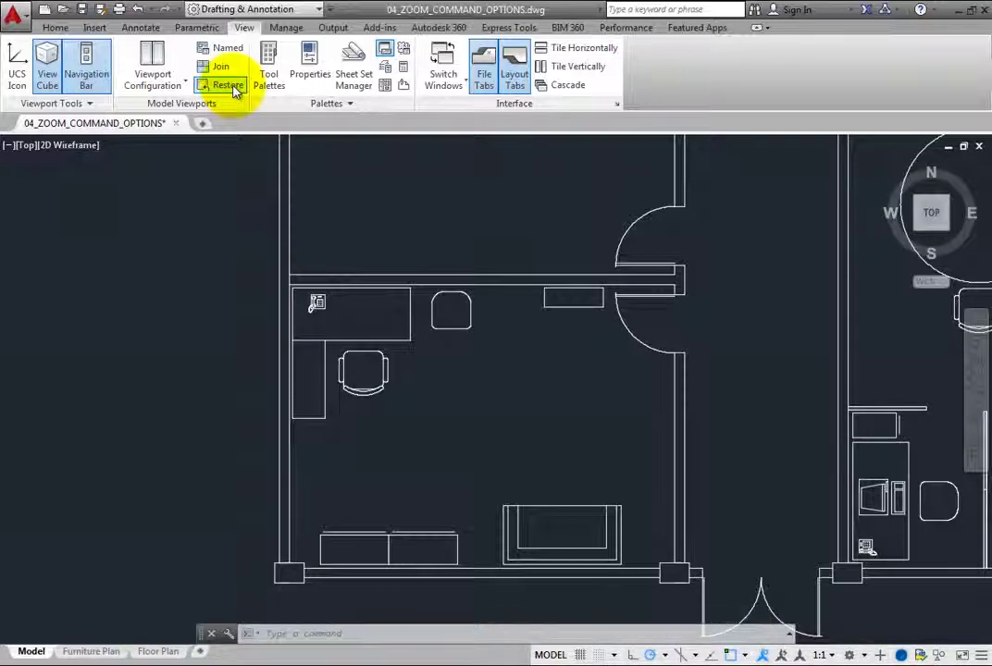
{"action": "left_click", "coordinate": [233, 85]}
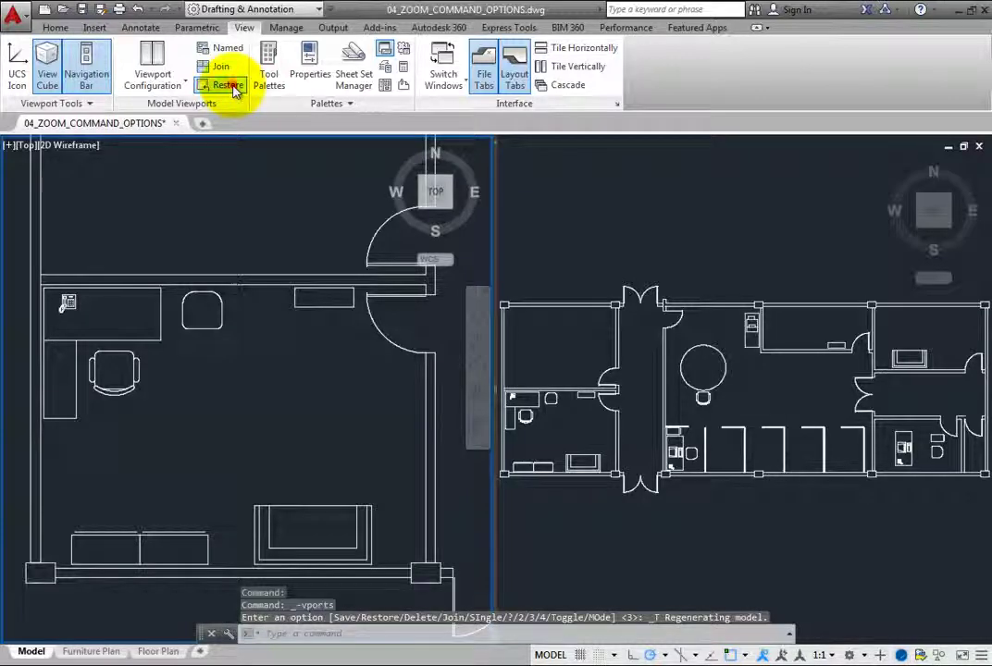
{"action": "left_click", "coordinate": [233, 86]}
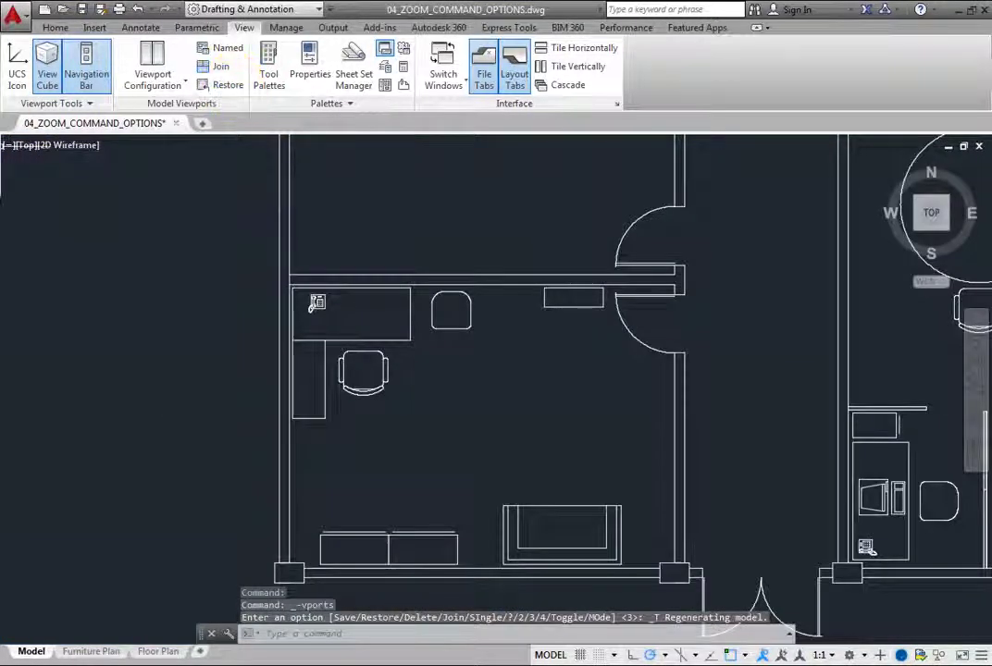